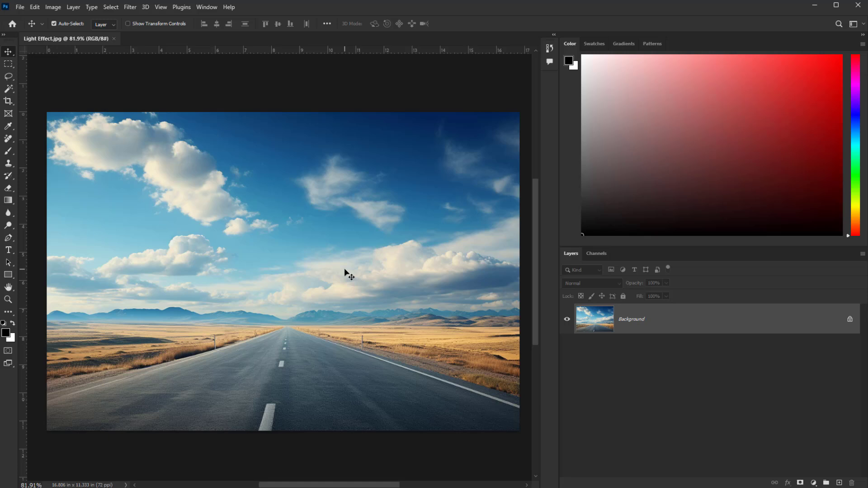
Choose the Horizontal Type Tool from the Type tool group.
right_click(10, 251)
Add white 'LIGHT' text, then enlarge and centre it over the road near the horizon.
left_click(54, 249)
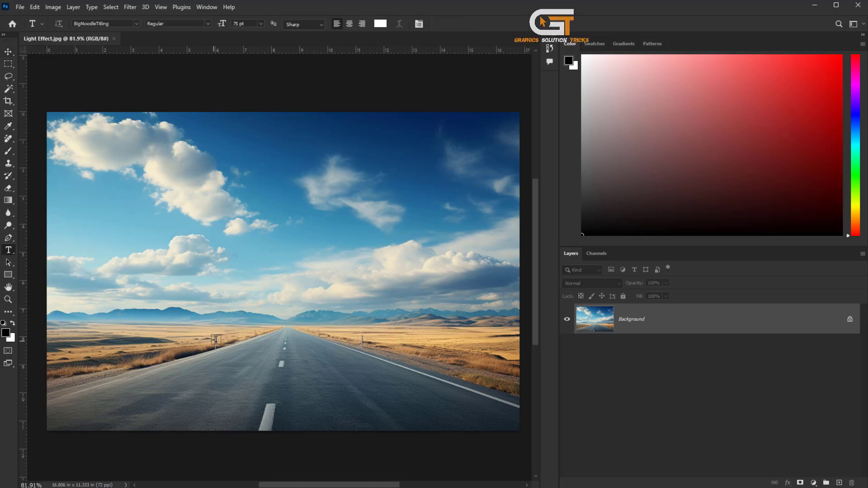
left_click(223, 356)
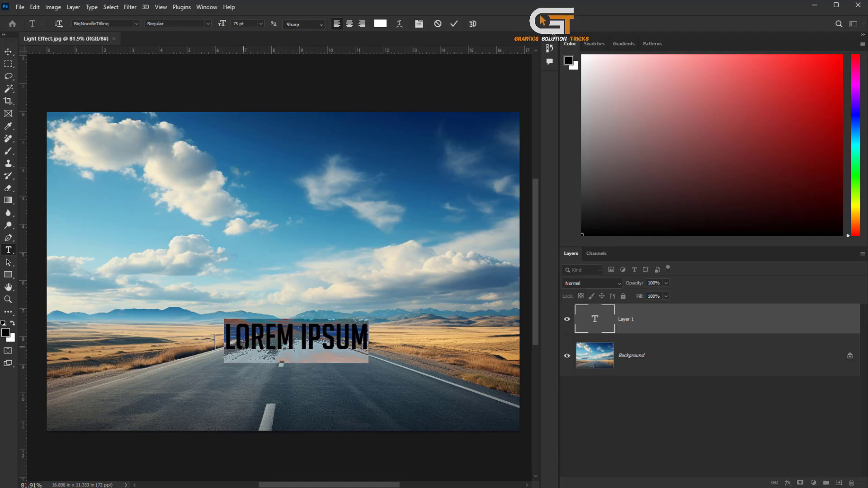
type("LIGHT")
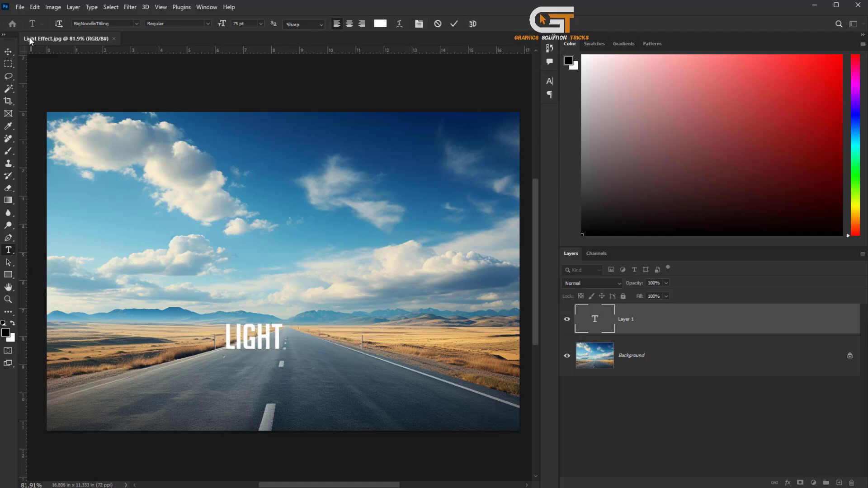
left_click(34, 10)
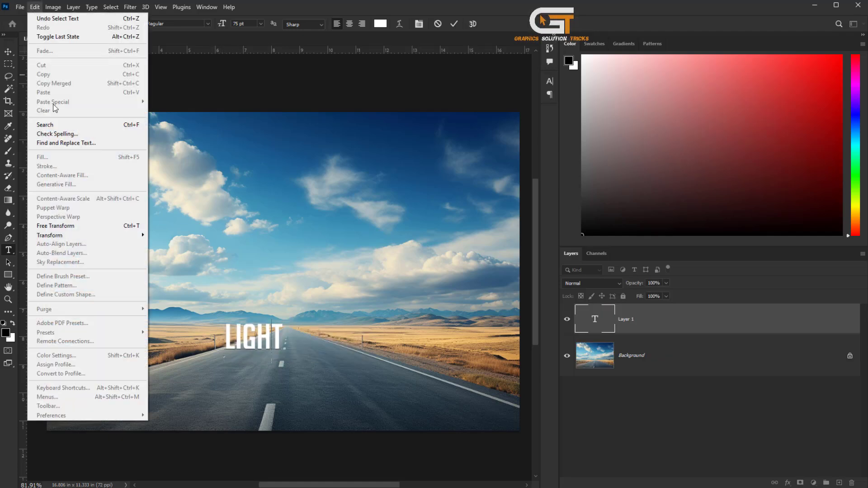
left_click(75, 227)
left_click_drag(252, 312, 252, 265)
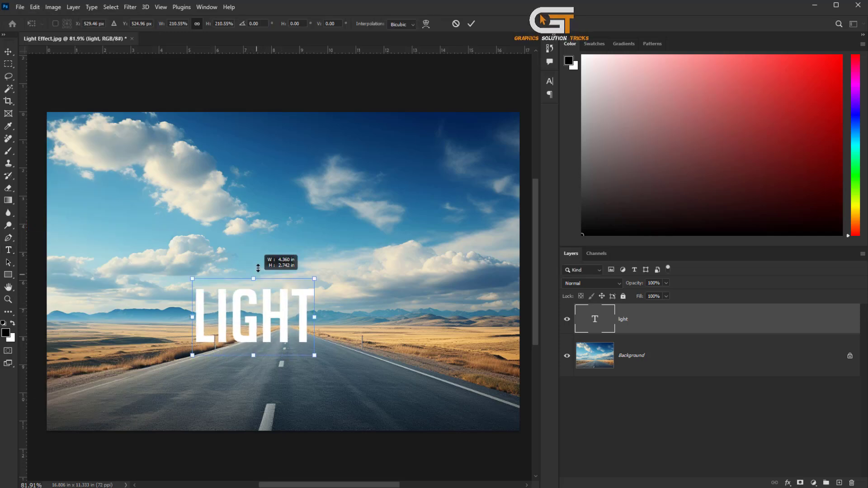
mouse_move(286, 319)
left_mouse_down()
mouse_move(303, 346)
mouse_move(321, 318)
left_mouse_up()
key("Return")
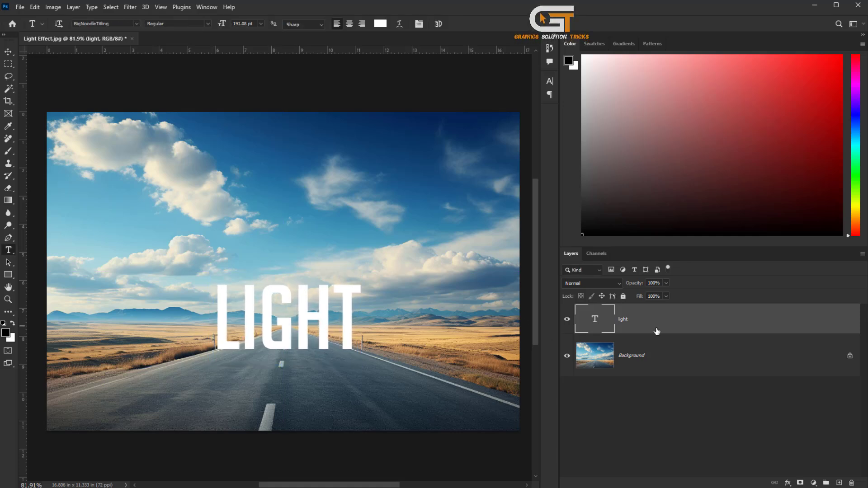
Rasterize the LIGHT text layer and duplicate it.
right_click(633, 322)
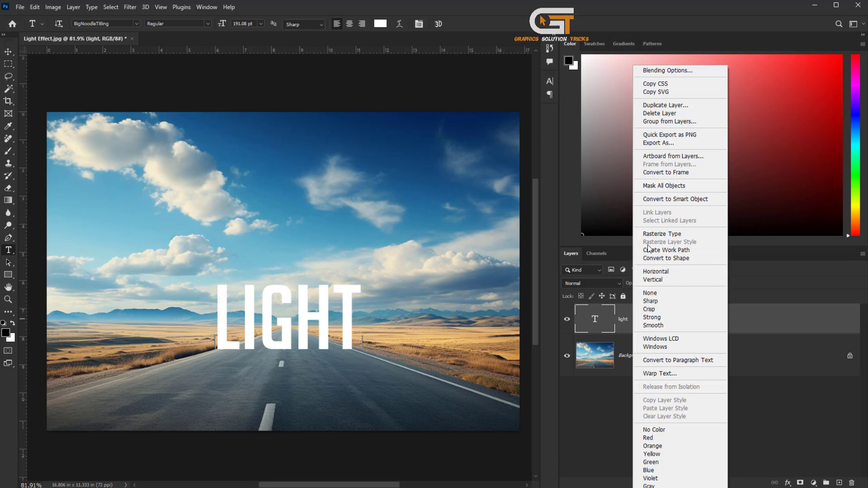
left_click(669, 235)
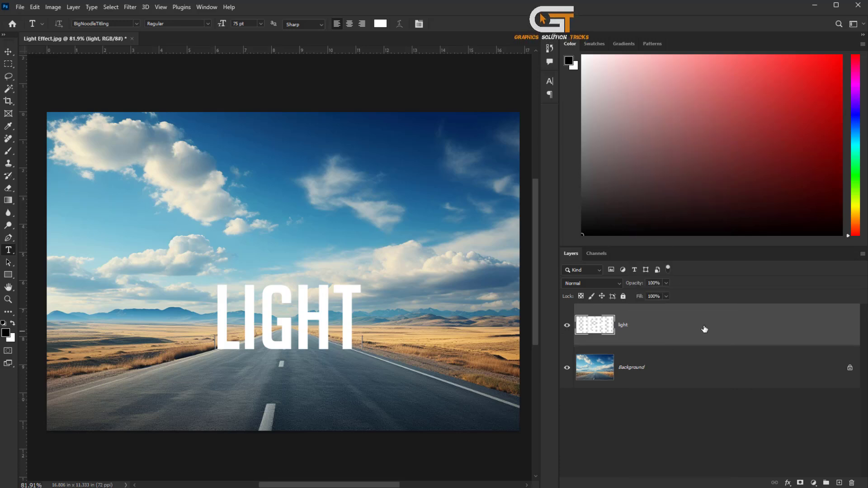
left_click_drag(770, 325, 839, 483)
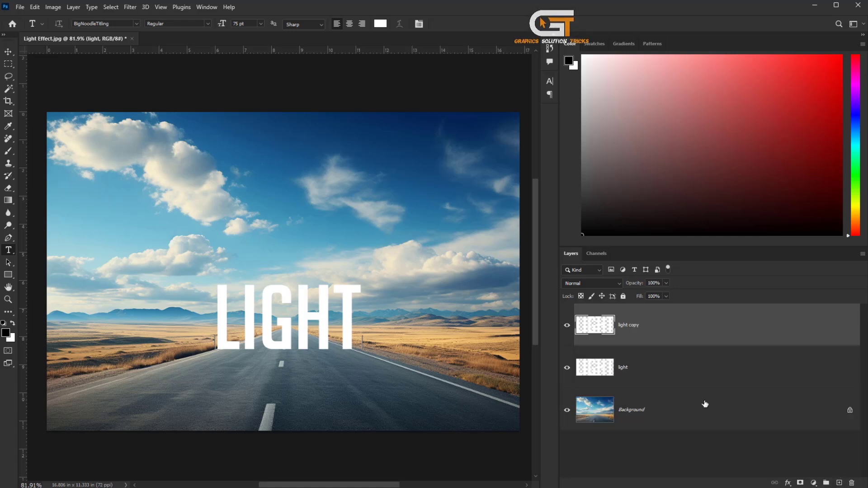
Duplicate the road photo, move the hidden copy to the top, and reselect Background.
left_click(769, 416)
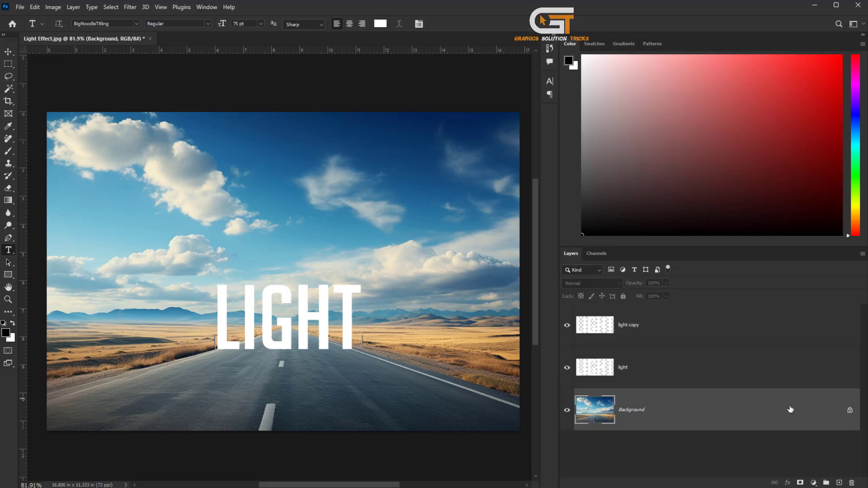
left_click_drag(791, 409, 840, 483)
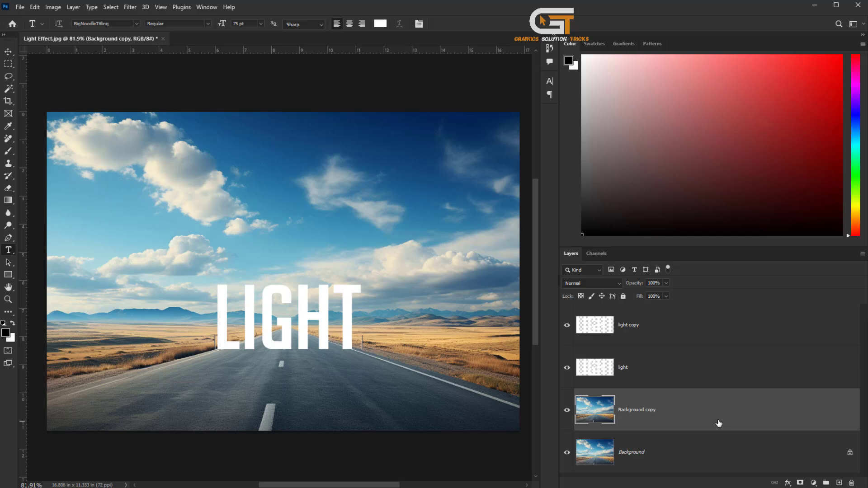
left_click_drag(720, 424, 698, 312)
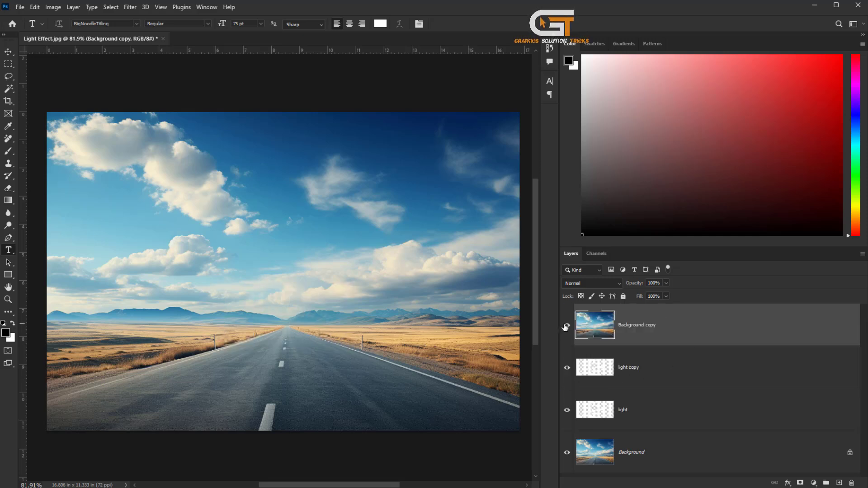
left_click(566, 327)
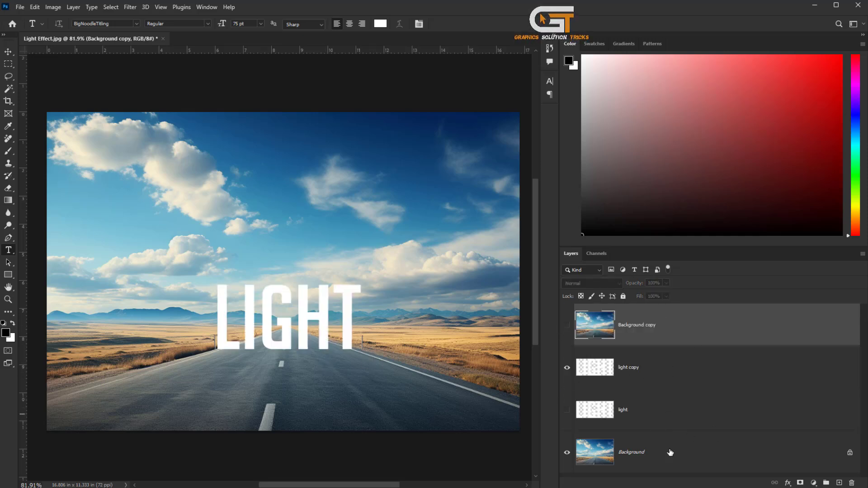
left_click(670, 453)
Add a Hue/Saturation adjustment with Saturation -40 and Lightness -70.
left_click(815, 483)
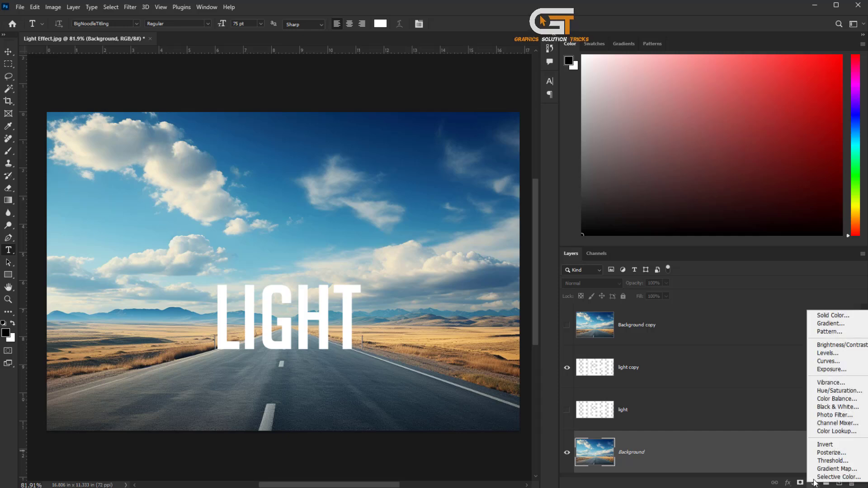
left_click(831, 392)
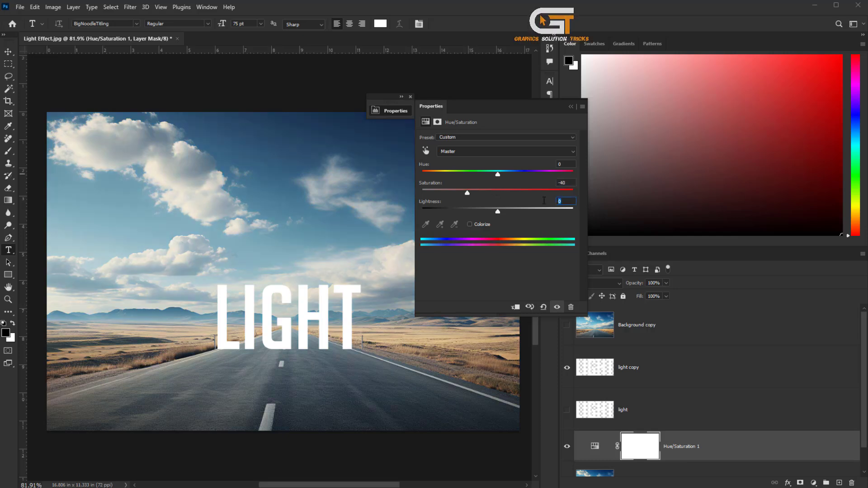
type("-70")
key("Return")
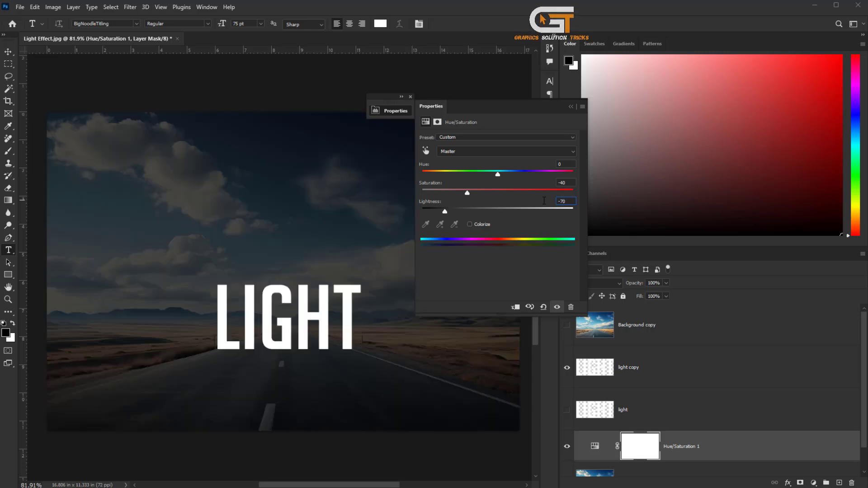
Show the photo copy, clip it to the LIGHT text, and select the light copy layer.
left_click(571, 107)
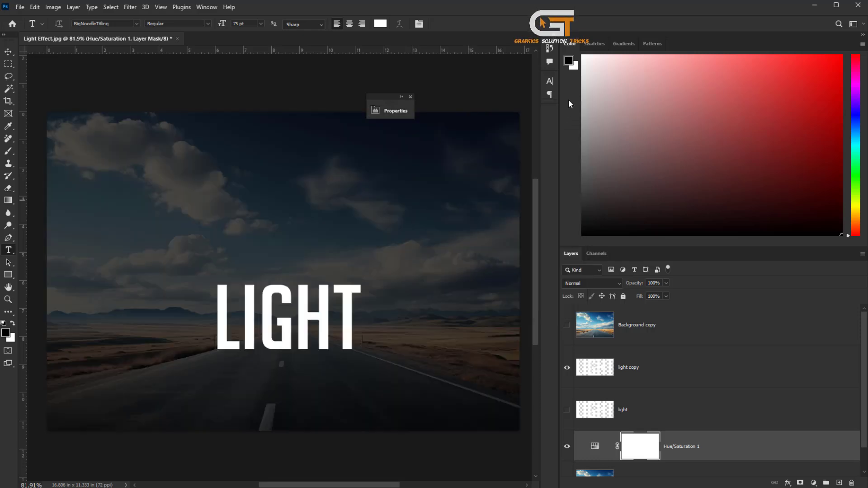
left_click(638, 325)
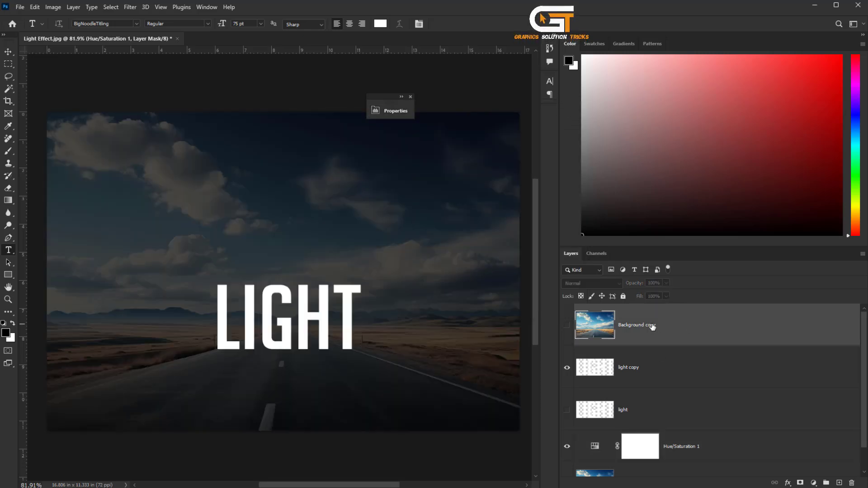
left_click(567, 326)
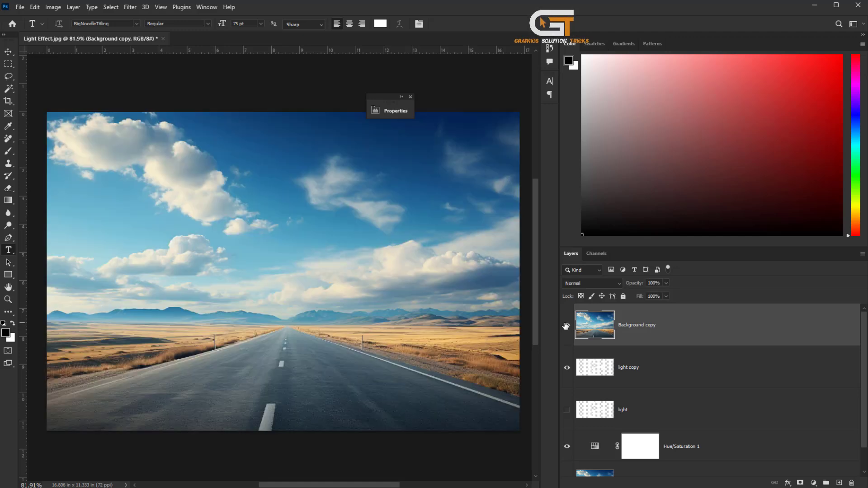
right_click(637, 333)
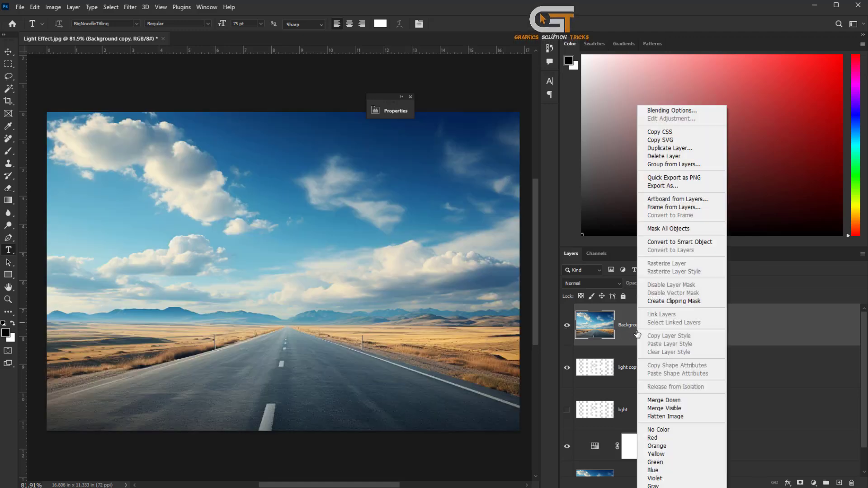
left_click(674, 301)
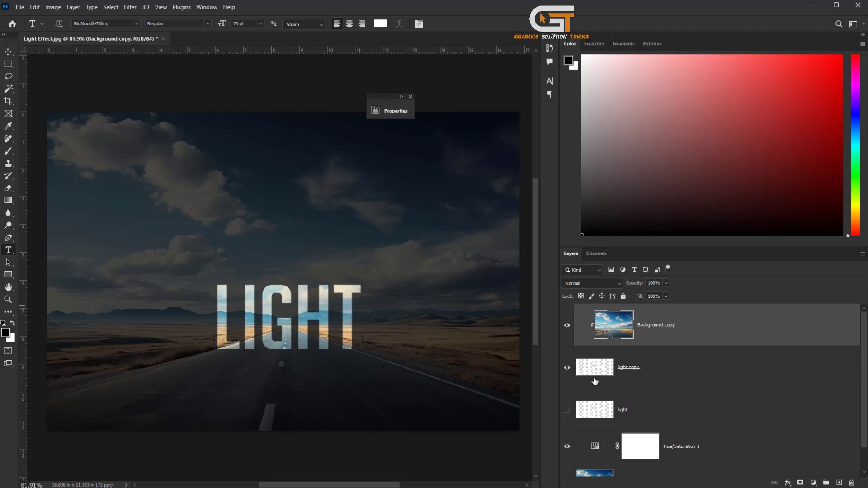
left_click(642, 376)
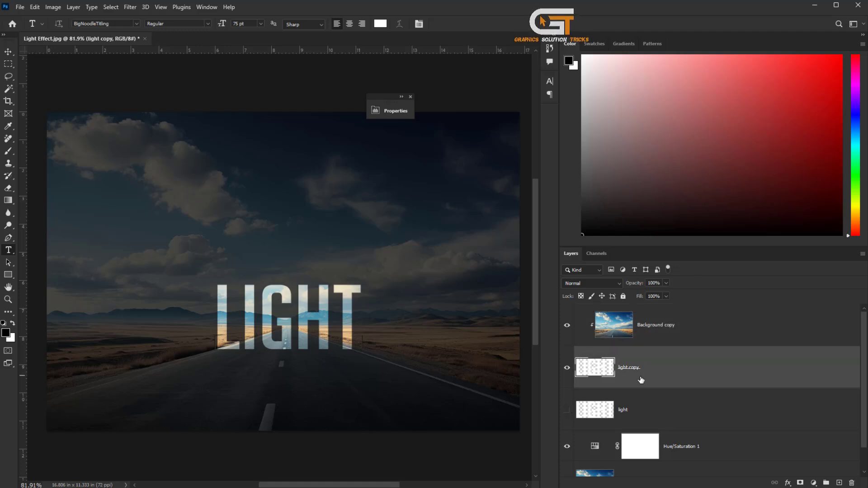
Give the light copy layer a white stroke and a white inner glow.
double_click(644, 372)
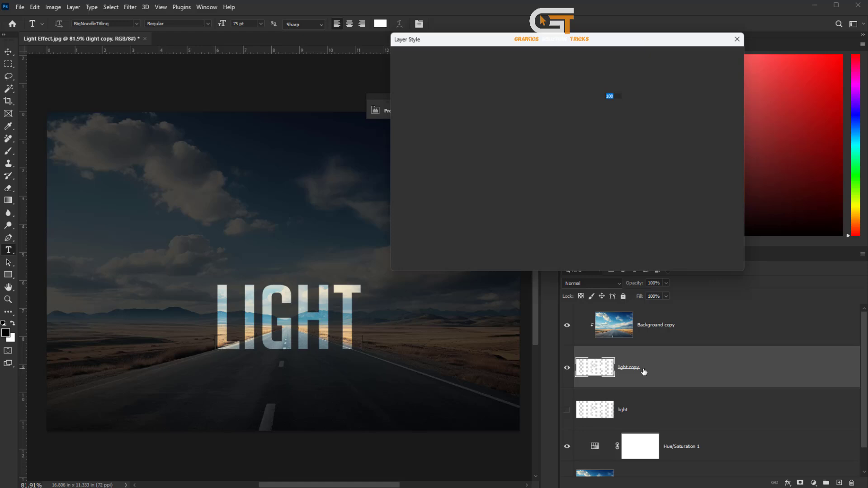
left_click(399, 186)
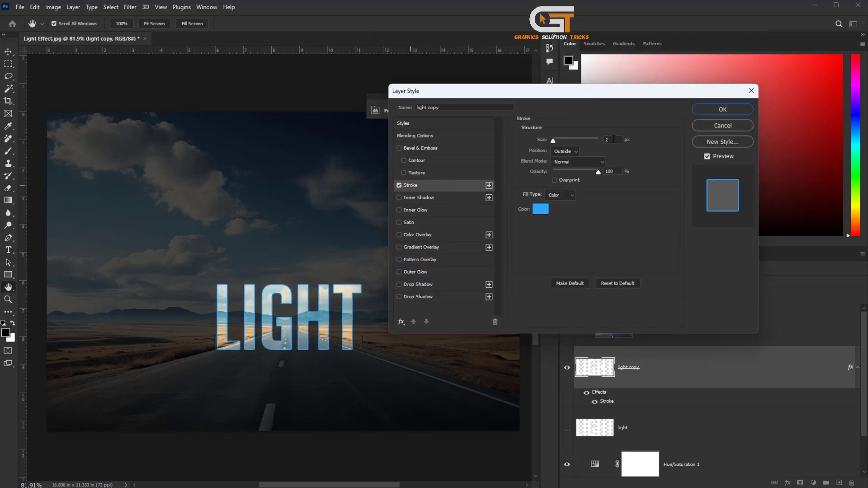
left_click(541, 209)
left_click(258, 87)
left_click(468, 81)
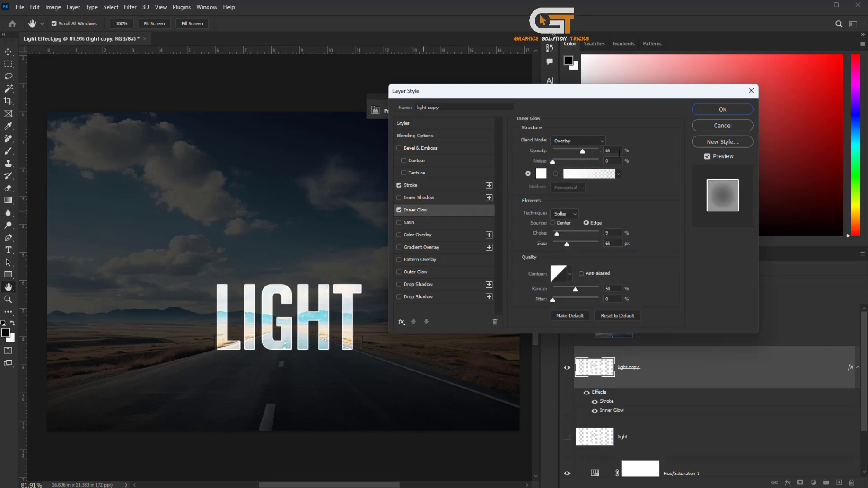
left_click(542, 174)
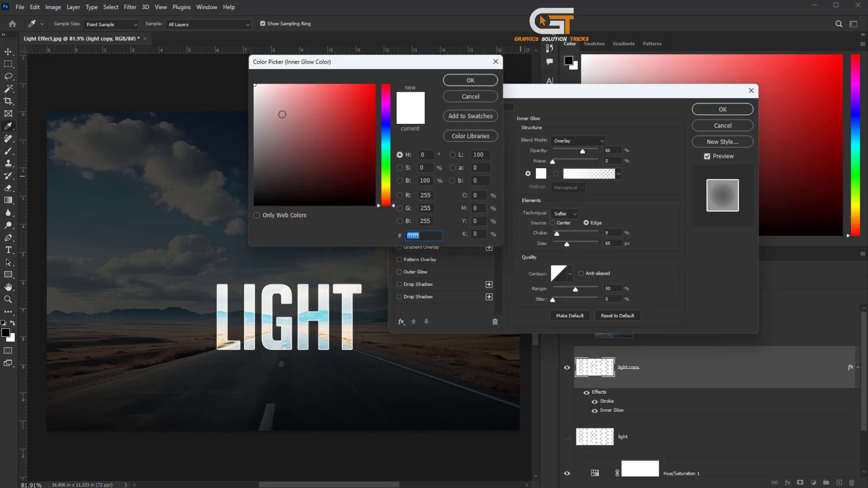
left_click(471, 80)
left_click(609, 243)
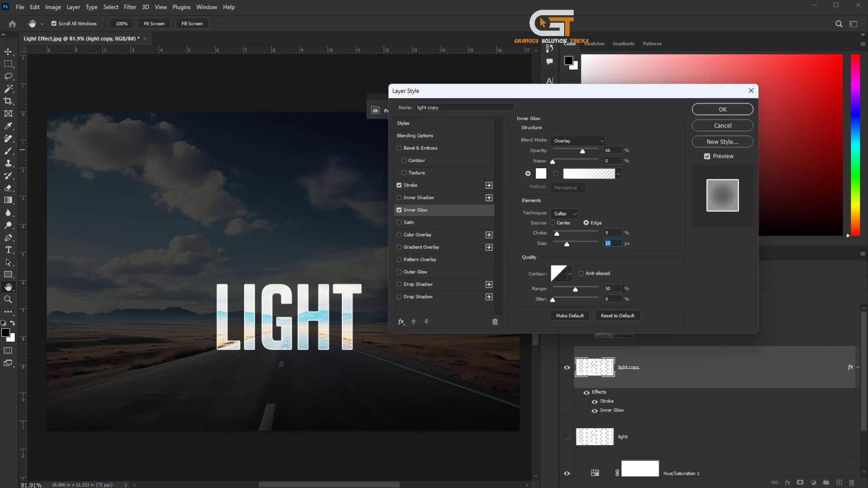
Add a white Outer Glow at 20% opacity and 20 px size.
left_click(418, 272)
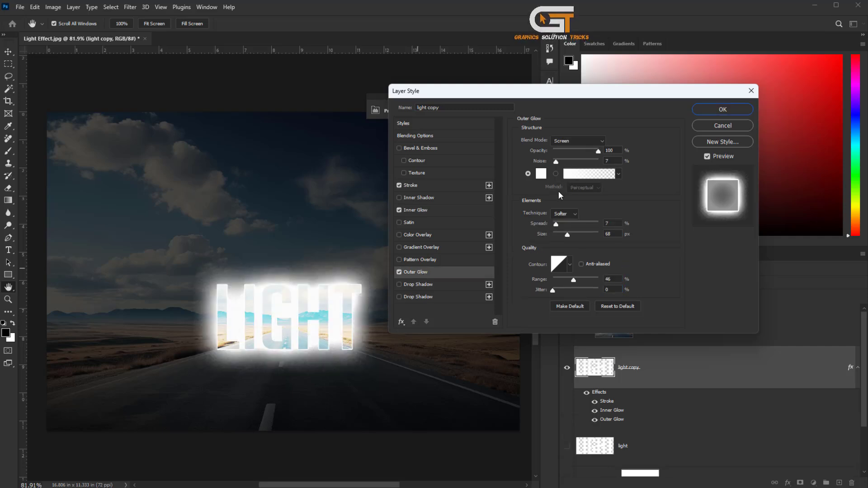
left_click(541, 174)
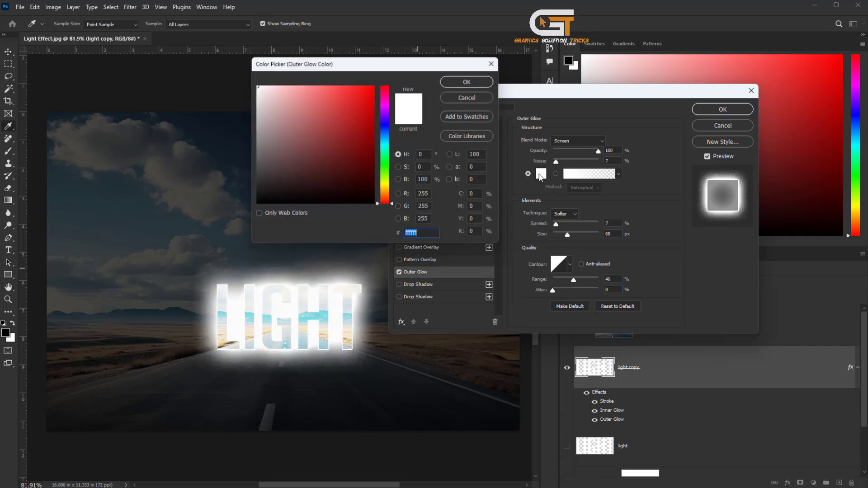
left_click(480, 82)
left_click_drag(598, 151, 566, 152)
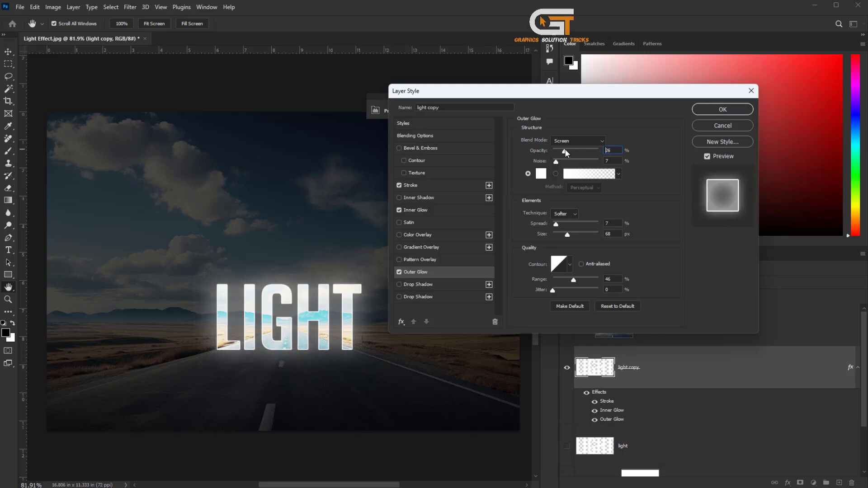
type("20")
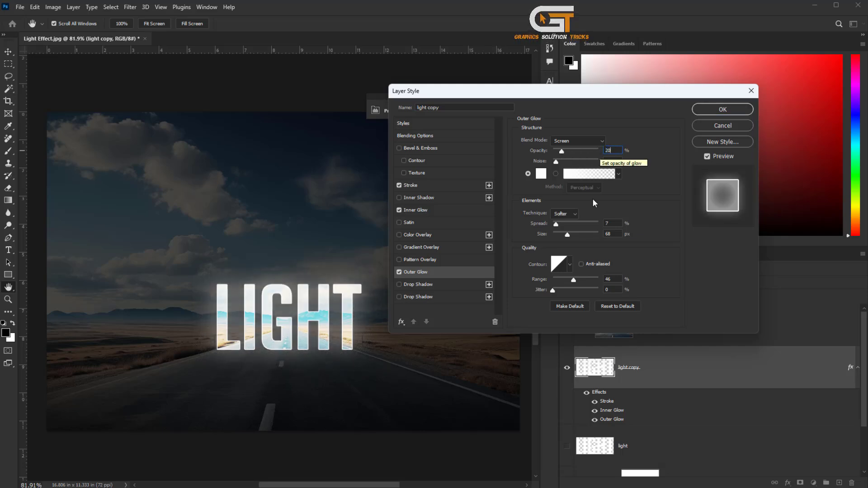
left_click(609, 223)
left_click_drag(568, 235, 560, 235)
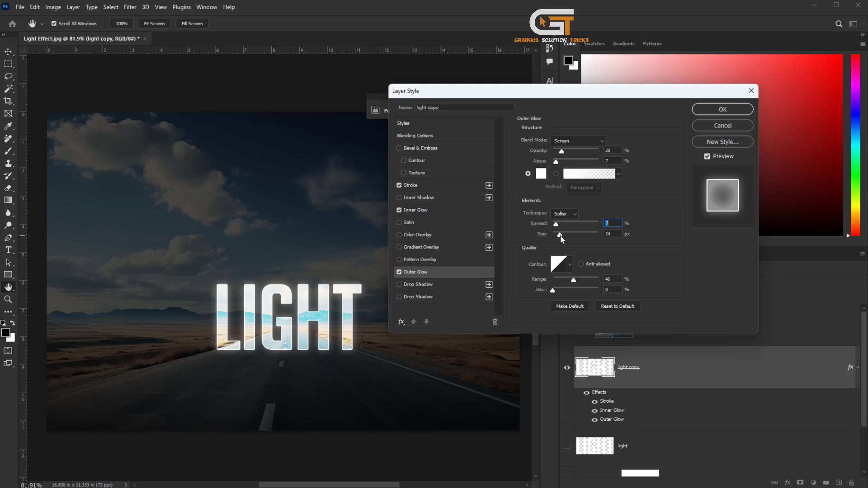
left_click(609, 233)
type("20")
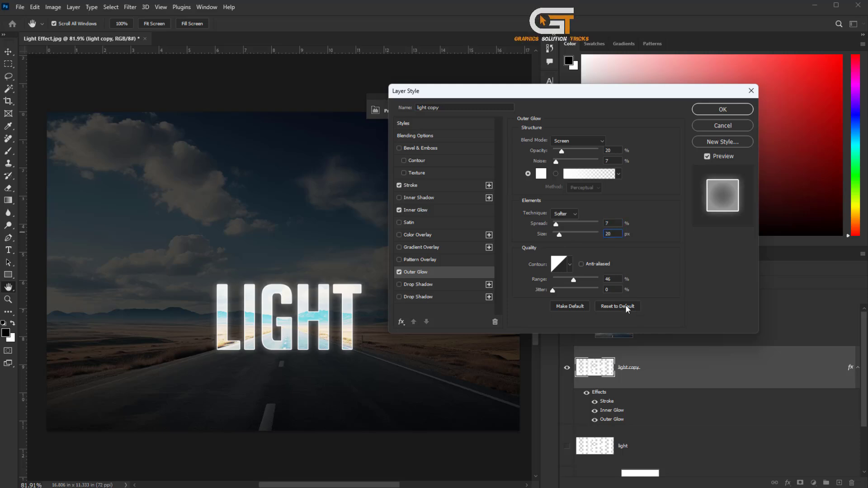
left_click(609, 279)
Flip the original light layer vertically and move it below the LIGHT text.
key("Return")
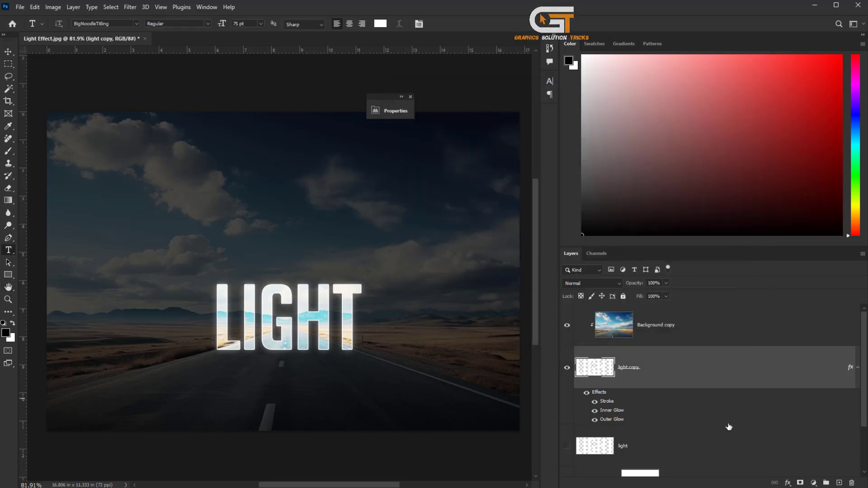
scroll(680, 419, "down", 3)
left_click(680, 387)
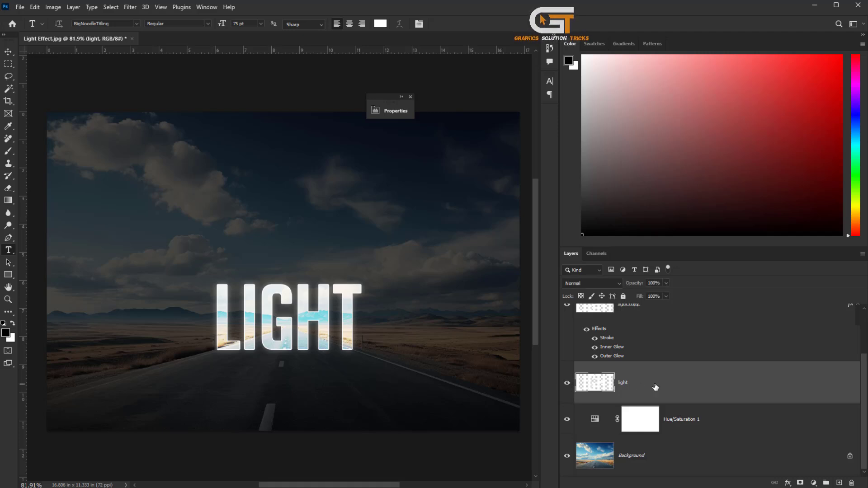
key("ctrl+t")
right_click(293, 299)
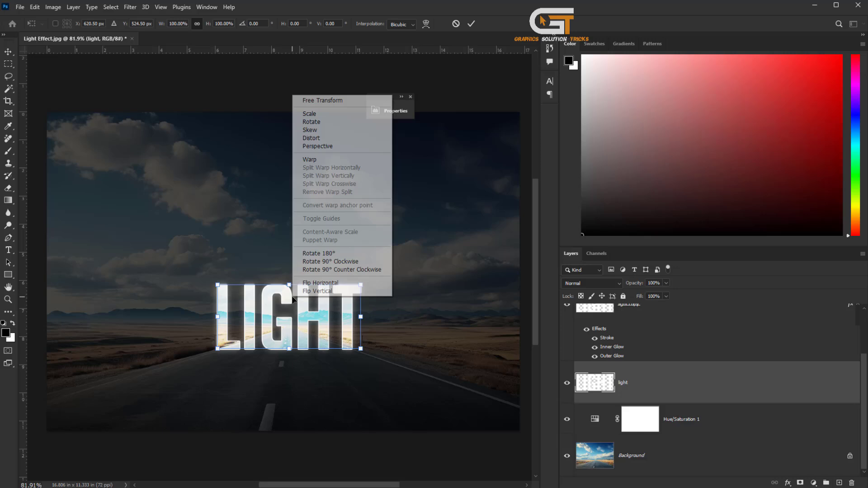
left_click(314, 291)
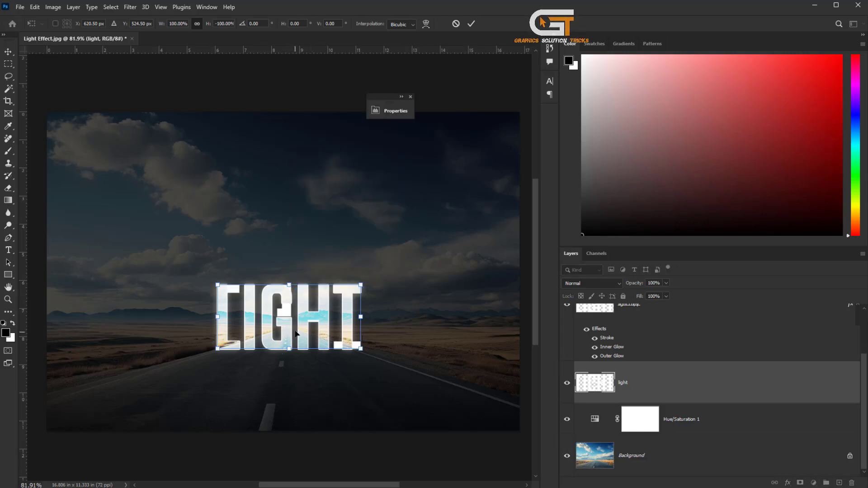
left_click_drag(298, 326, 288, 388)
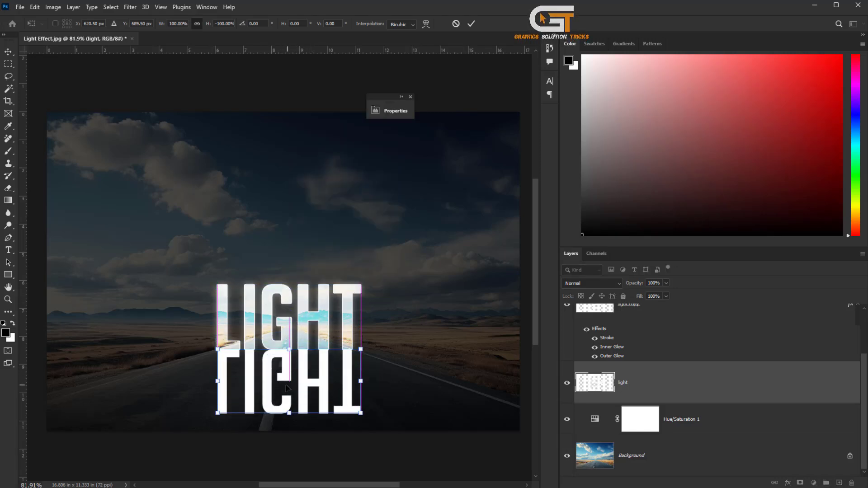
Stretch the flipped text's base wide in perspective across the road.
right_click(288, 380)
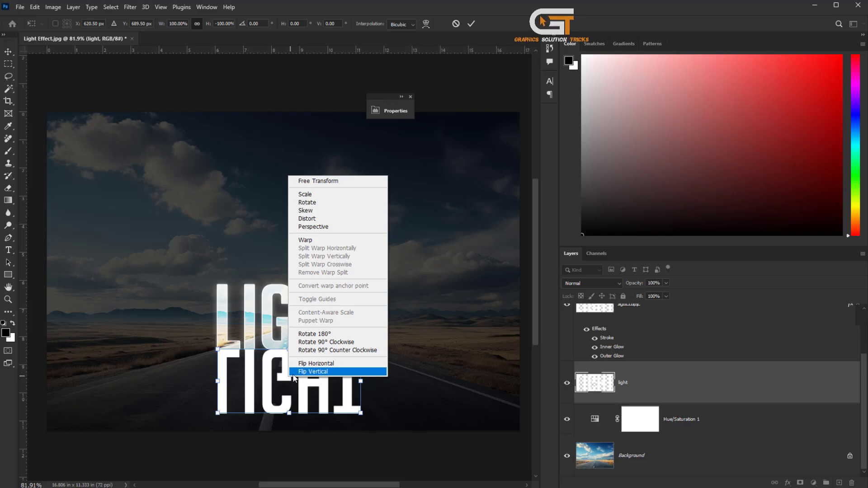
left_click(309, 226)
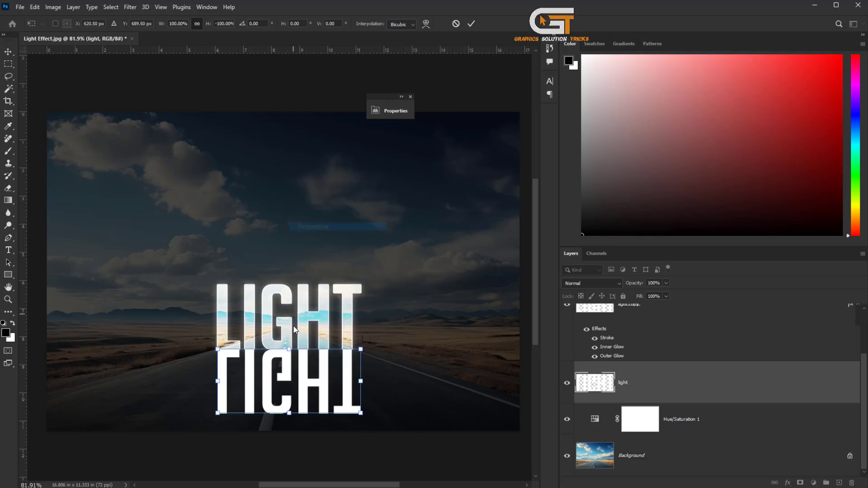
scroll(292, 306, "down", 3)
left_click_drag(337, 389, 449, 380)
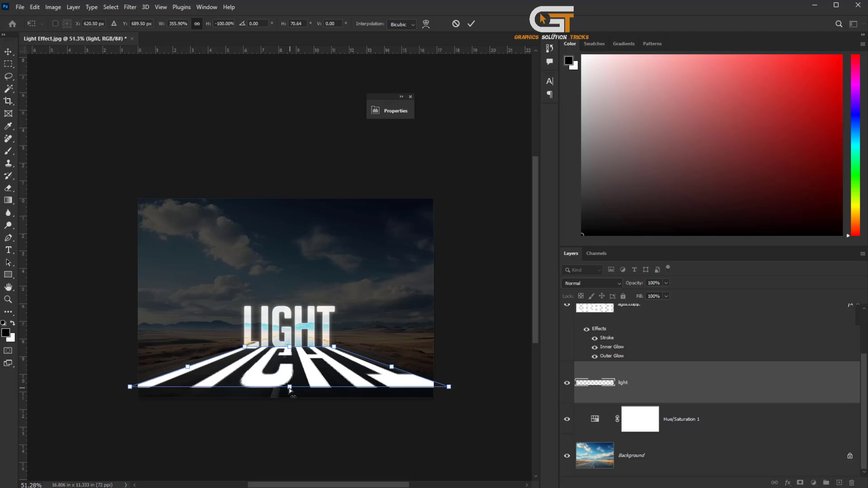
key("Escape")
key("ctrl+t")
right_click(305, 175)
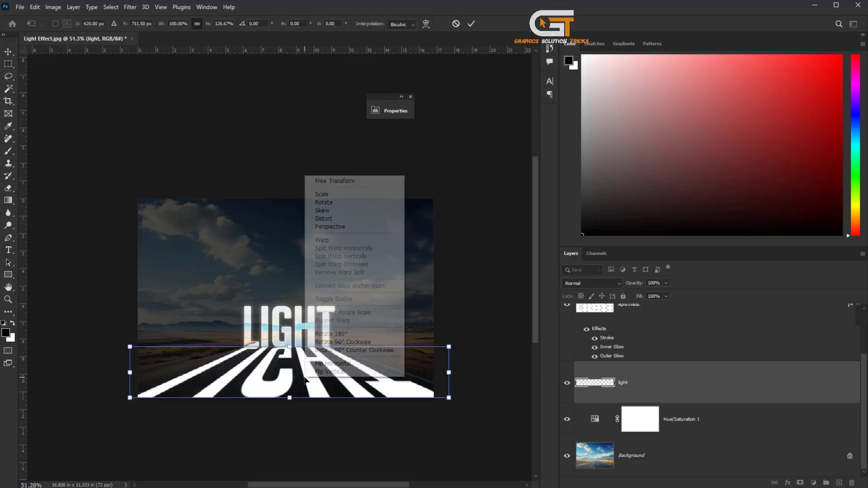
left_click(323, 228)
left_click_drag(447, 396, 475, 389)
key("Return")
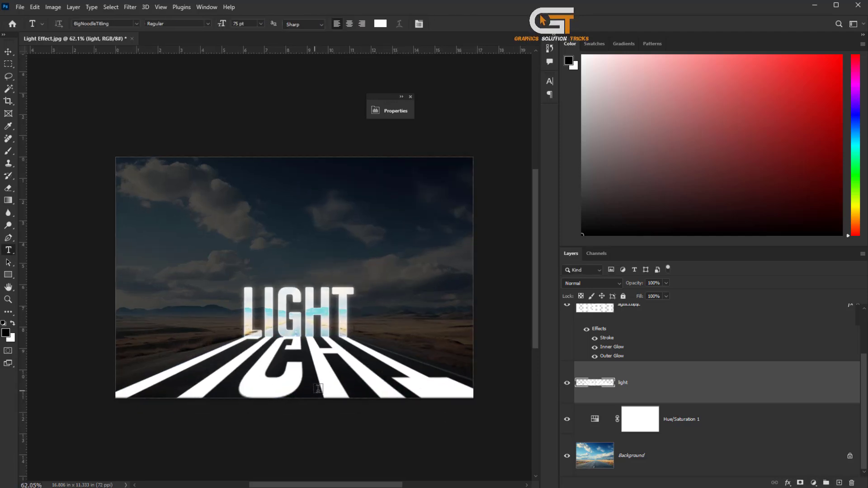
scroll(337, 389, "up", 3)
scroll(338, 388, "up", 2)
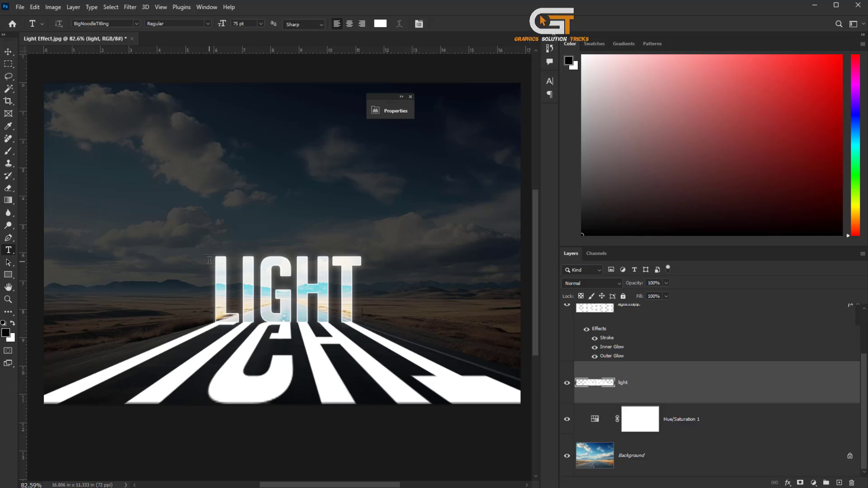
Apply a Gaussian Blur of a few pixels to the flipped reflection.
left_click(133, 7)
mouse_move(156, 131)
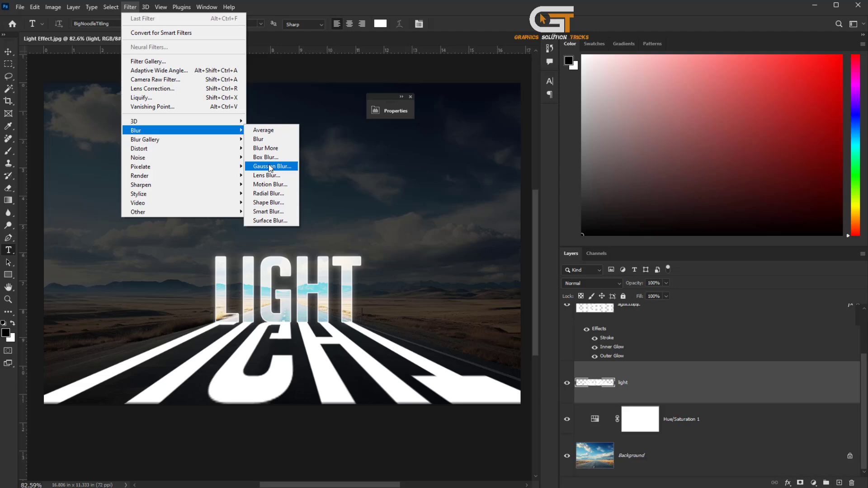
left_click(272, 167)
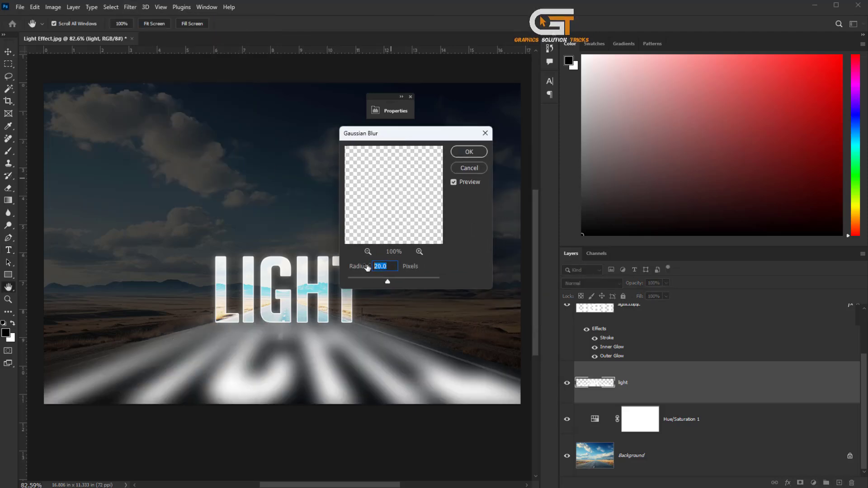
type("3")
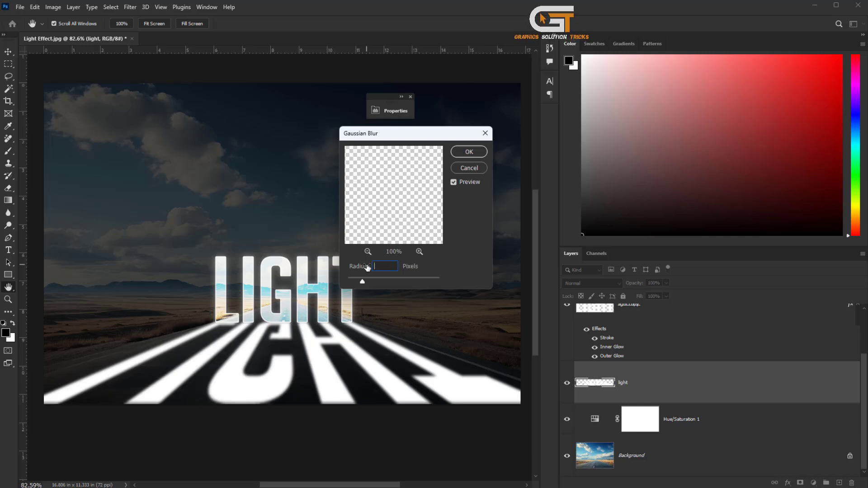
type("4")
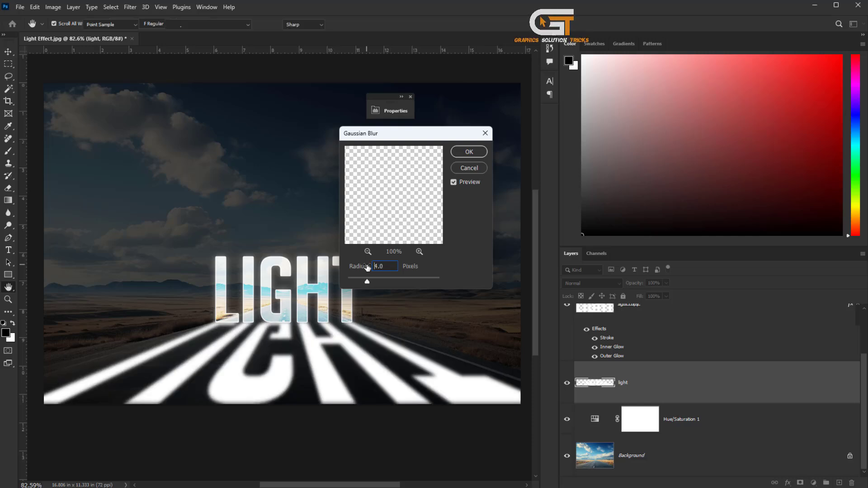
key("Return")
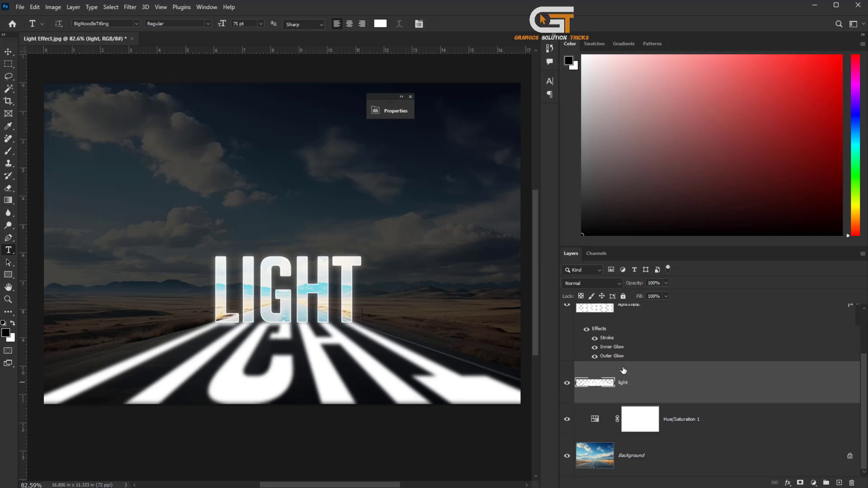
Split the light layer's Underlying Layer black Blend If slider so the road shows through.
double_click(652, 385)
left_click_drag(588, 92, 548, 78)
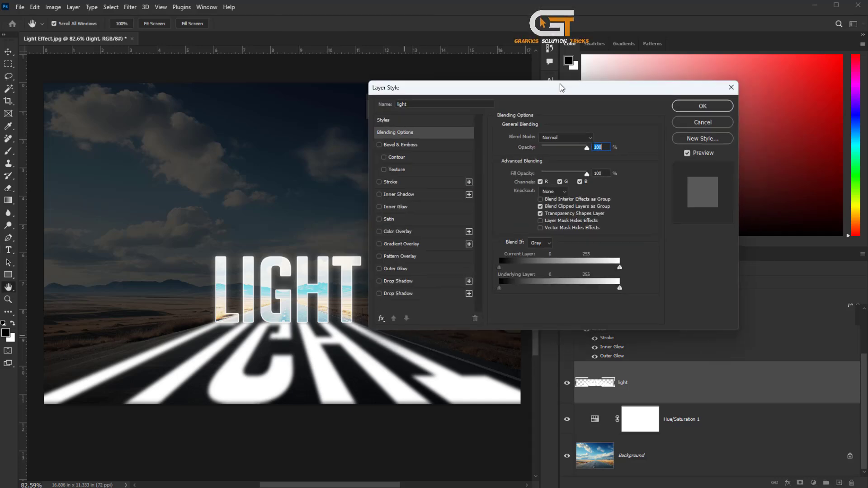
mouse_move(480, 277)
left_mouse_down()
mouse_move(517, 274)
mouse_move(484, 277)
left_mouse_up()
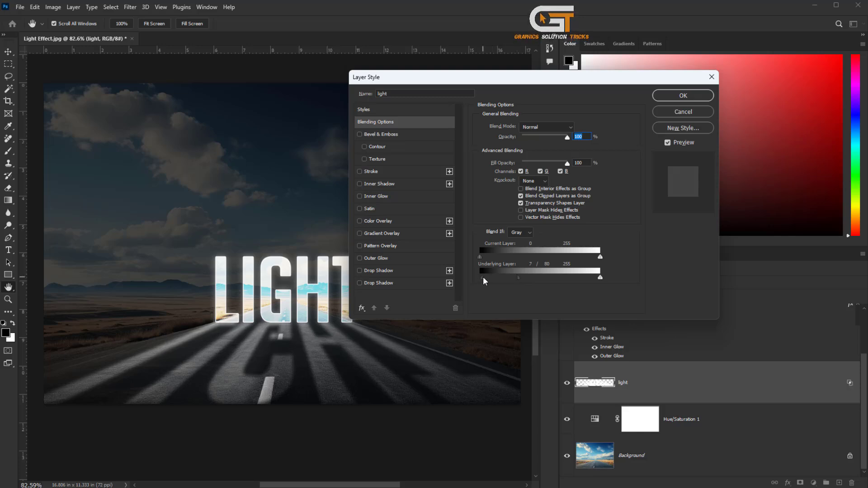
left_click(669, 143)
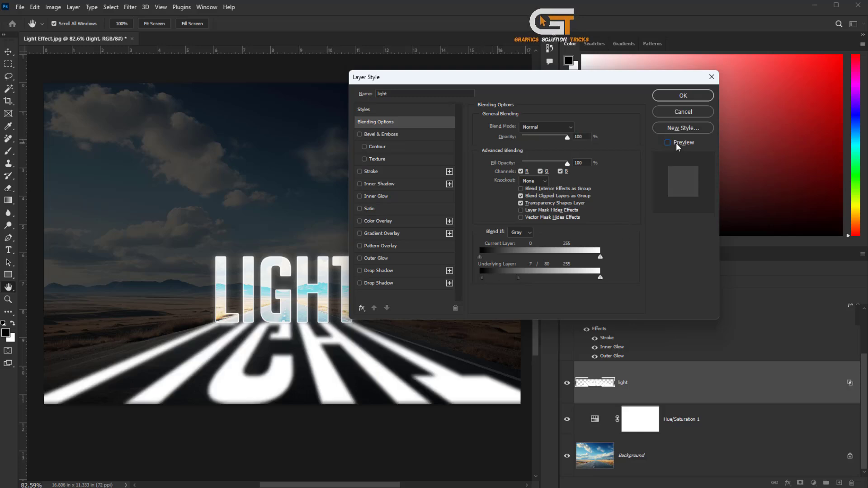
Accept the blending settings, then hide every layer except the Background photo.
left_click(684, 96)
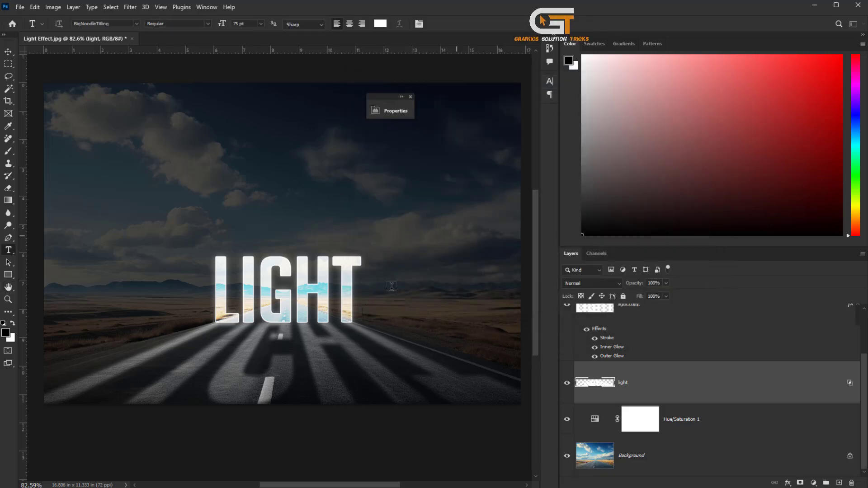
scroll(392, 287, "up", 1)
left_click_drag(379, 319, 362, 342)
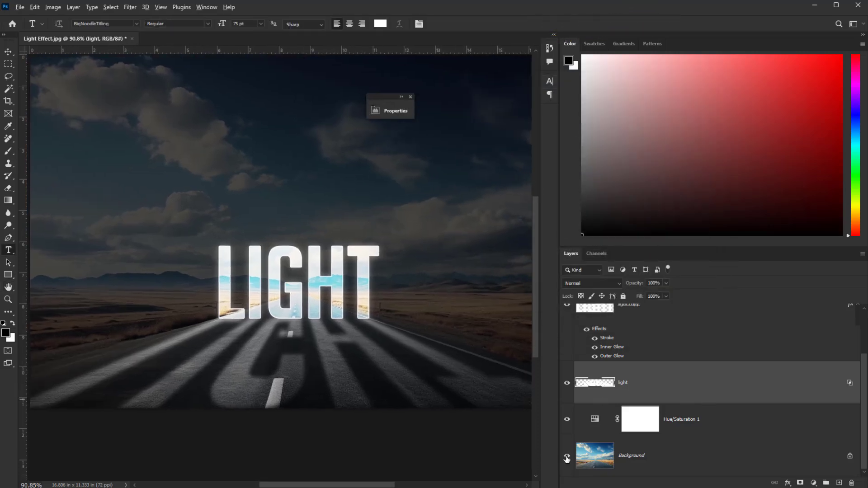
left_click(568, 456, "alt")
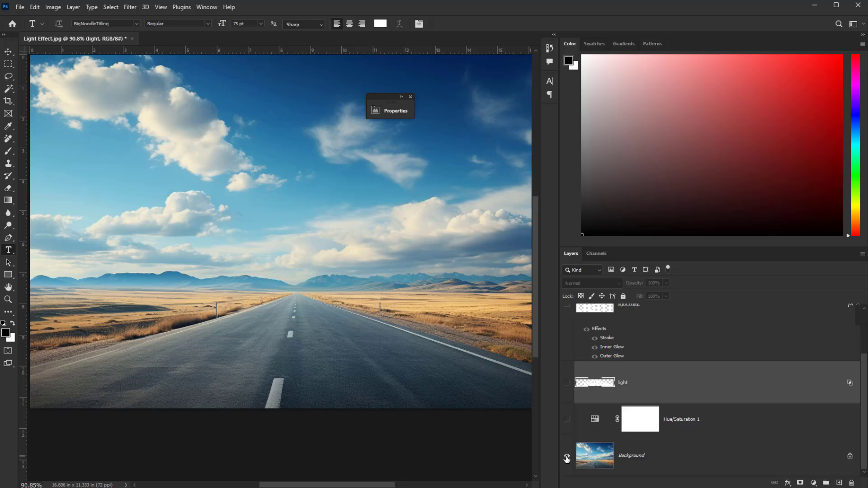